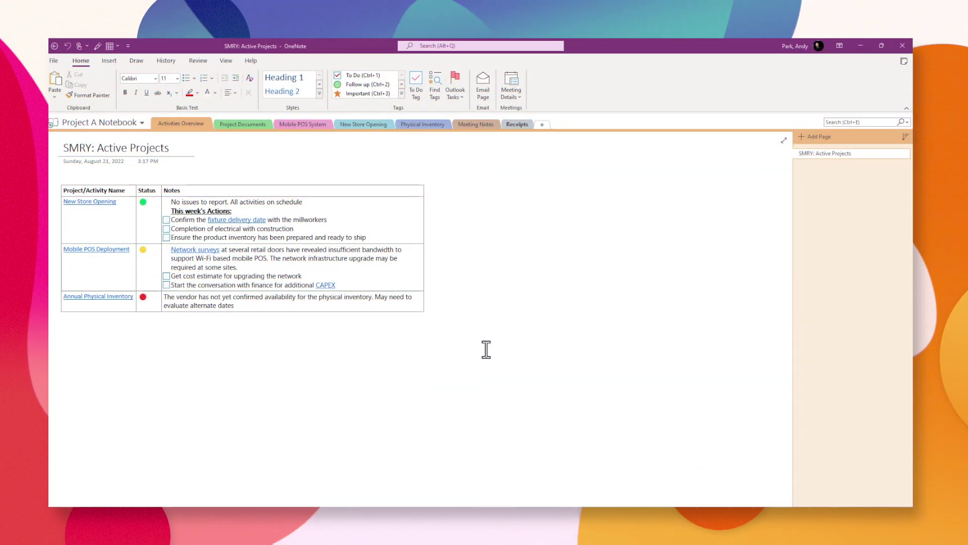
On the Mobile POS System page, insert a 1x5 table headed 'Frequently Accessed Files:', widen it, and select all rows.
click(305, 125)
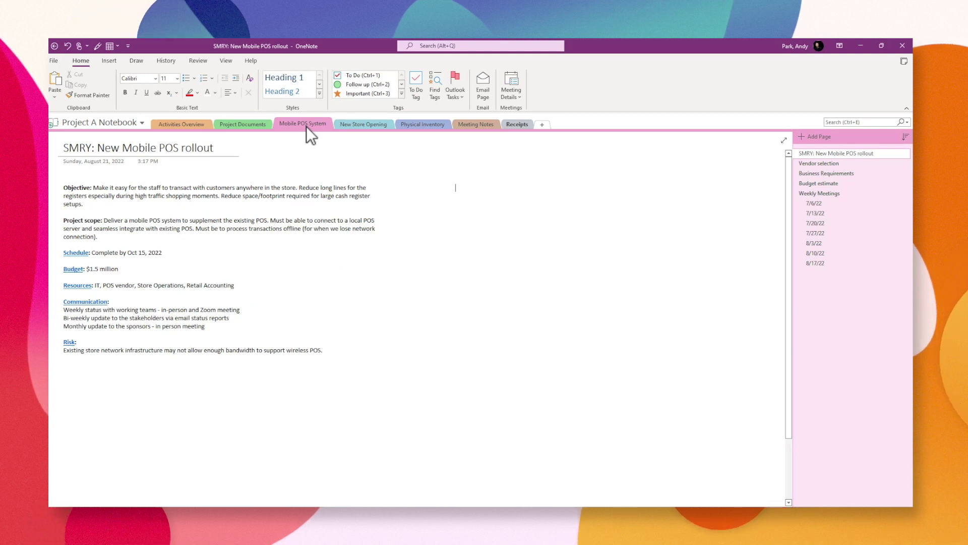
click(110, 47)
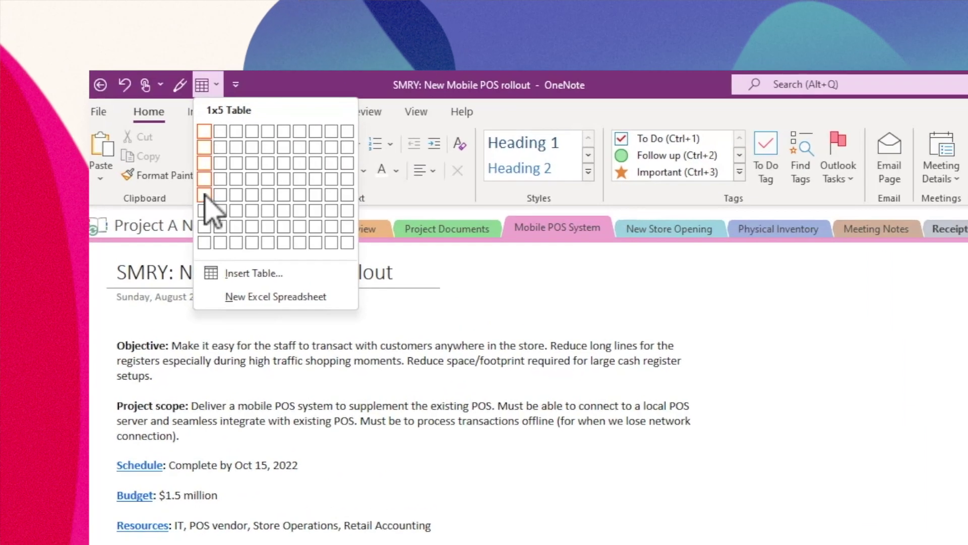
click(204, 195)
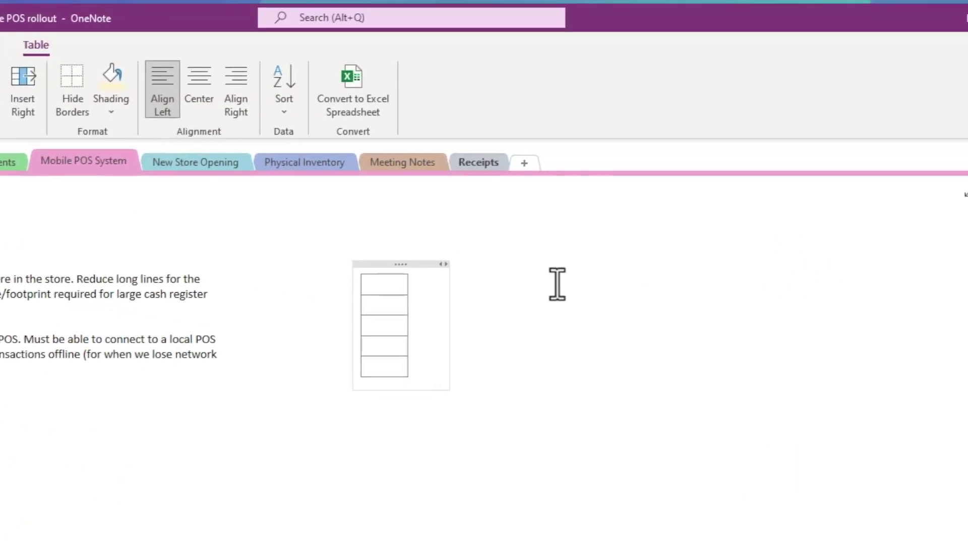
text(Frequently Accessed Files:)
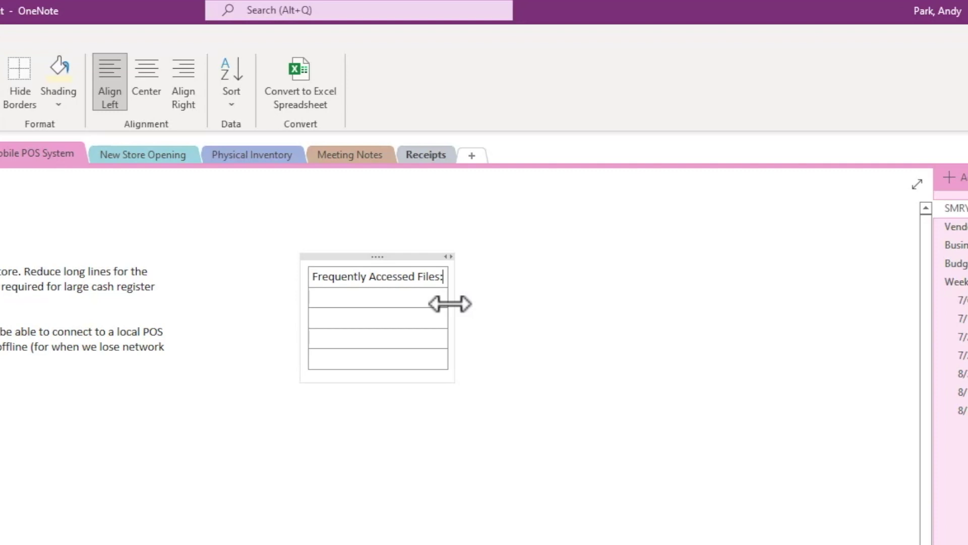
drag(449, 304, 557, 300)
drag(351, 276, 504, 351)
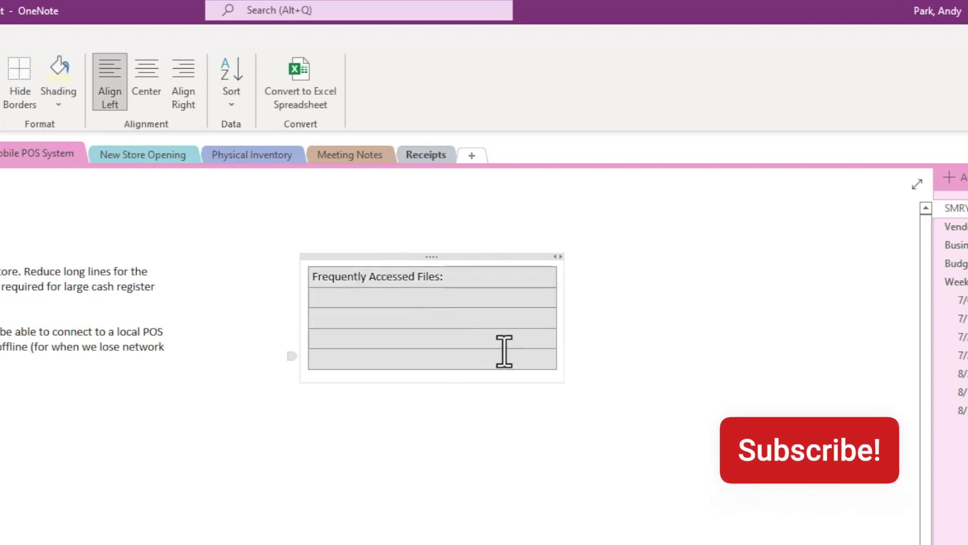
Shade the table light yellow and make the 'Frequently Accessed Files:' header bold and larger.
click(59, 76)
drag(493, 281, 311, 272)
key(ctrl+b)
key(ctrl+shift+period)
key(ctrl+shift+period)
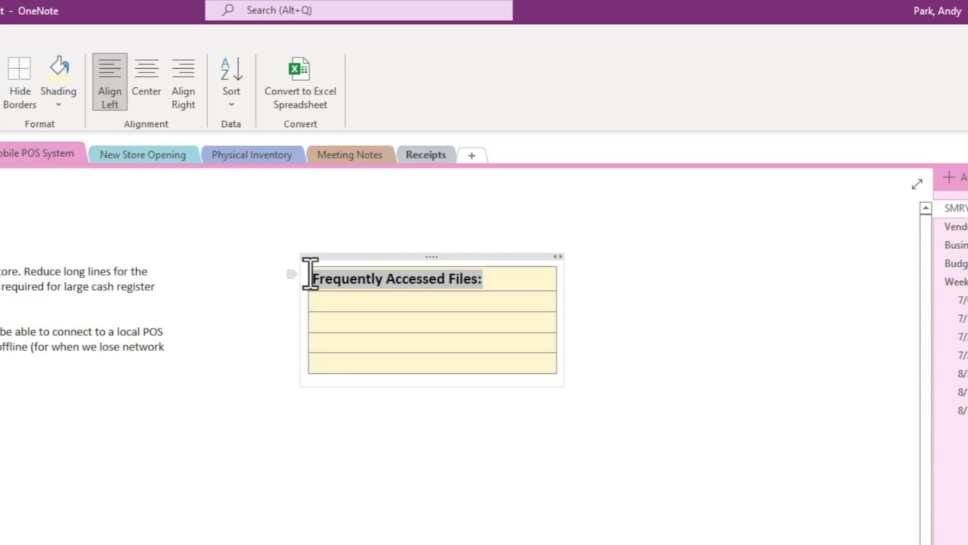
click(336, 301)
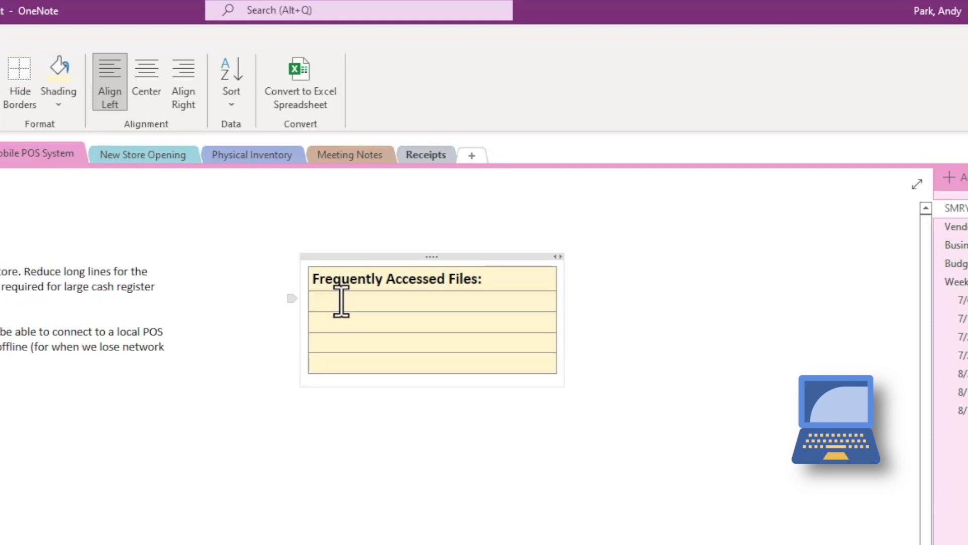
Link 'mobile POS' in the second row to Documents\mPOS\mobile POS.docx and confirm it opens.
key(ctrl+k)
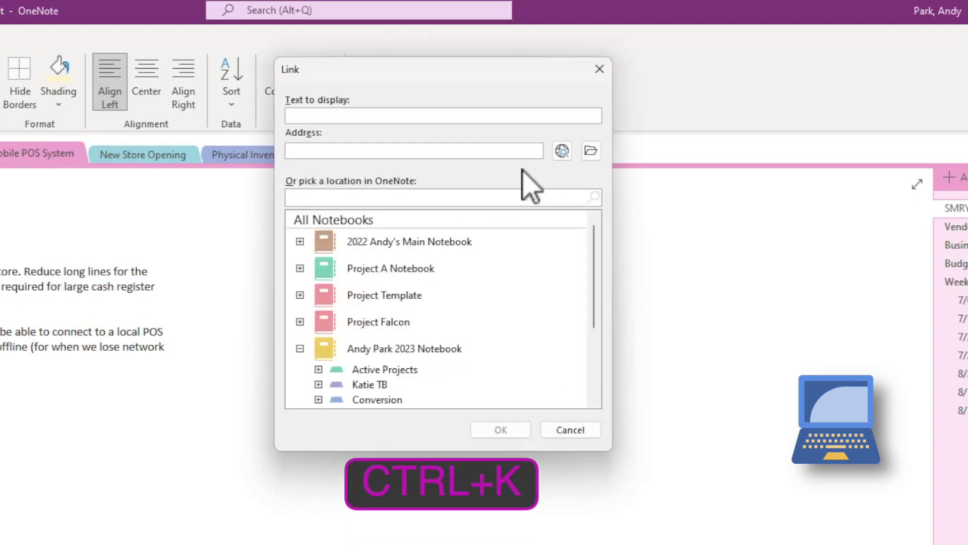
click(591, 151)
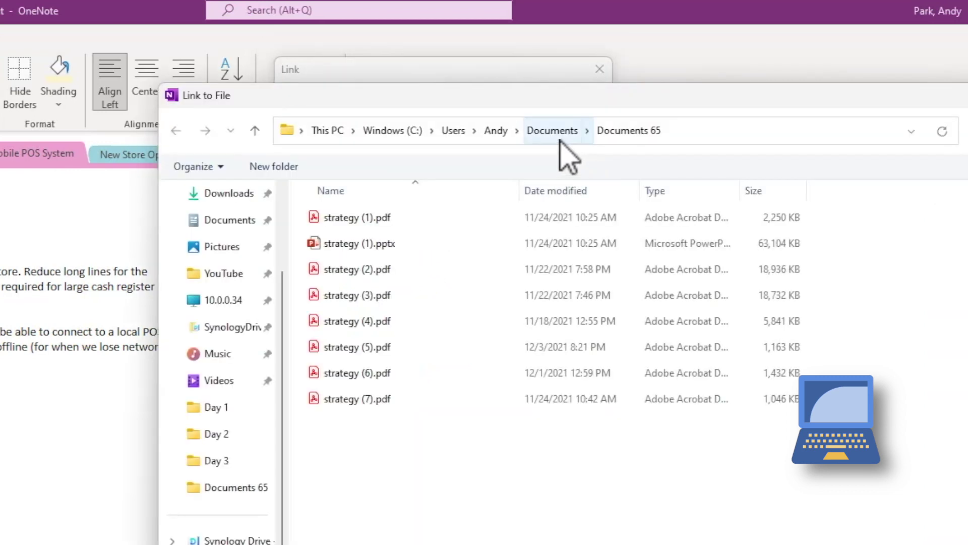
click(559, 138)
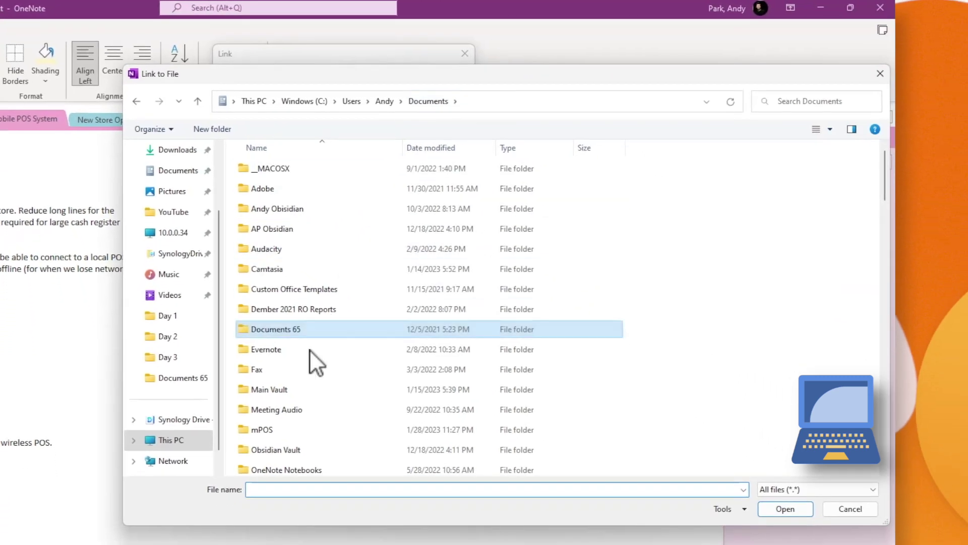
double_click(270, 430)
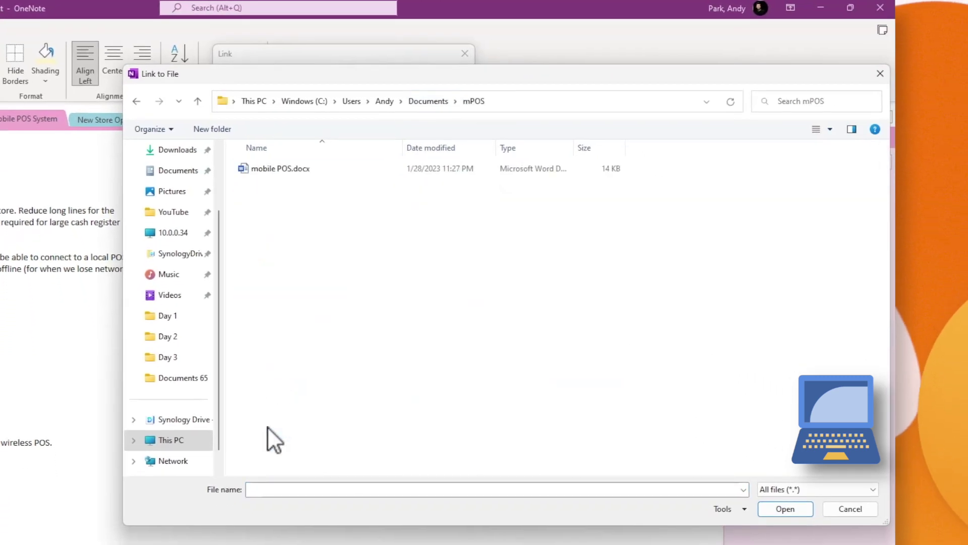
click(277, 168)
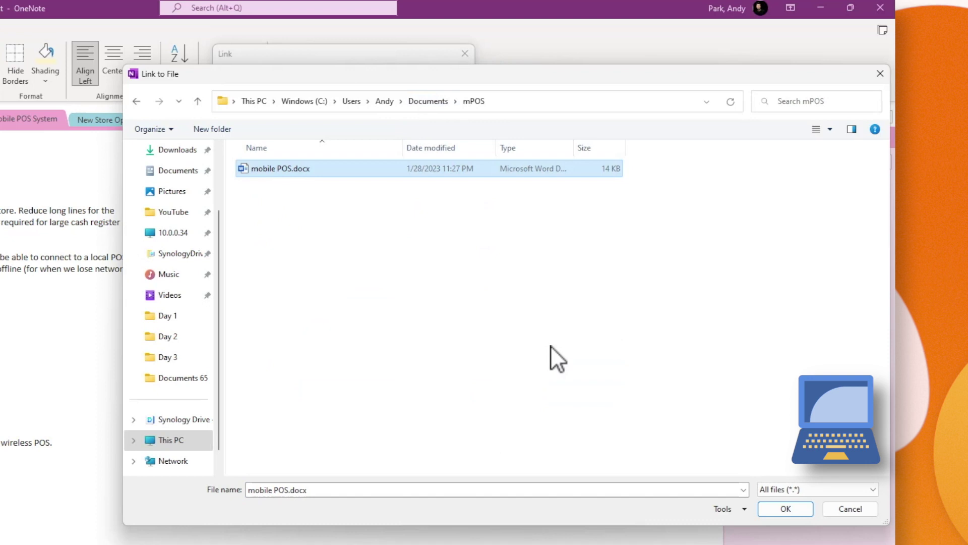
click(774, 509)
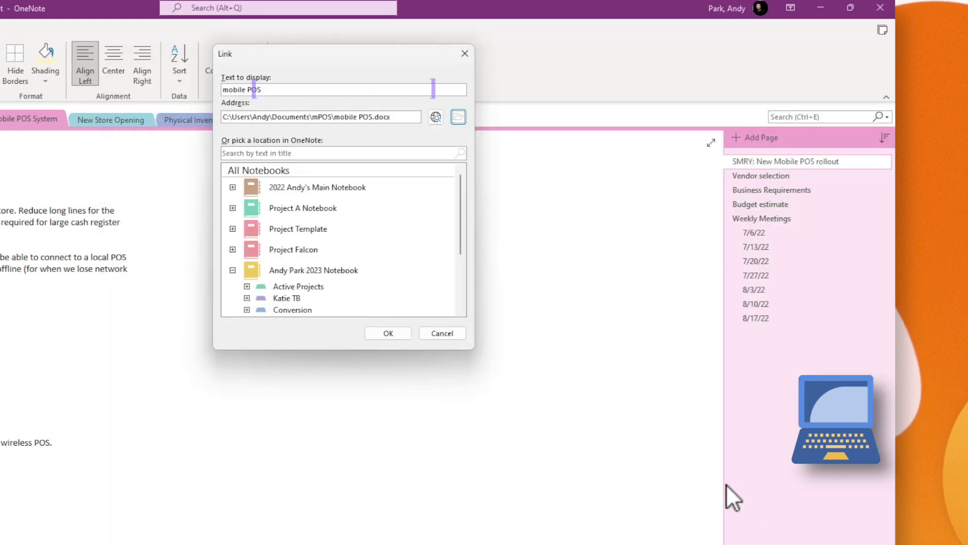
click(404, 336)
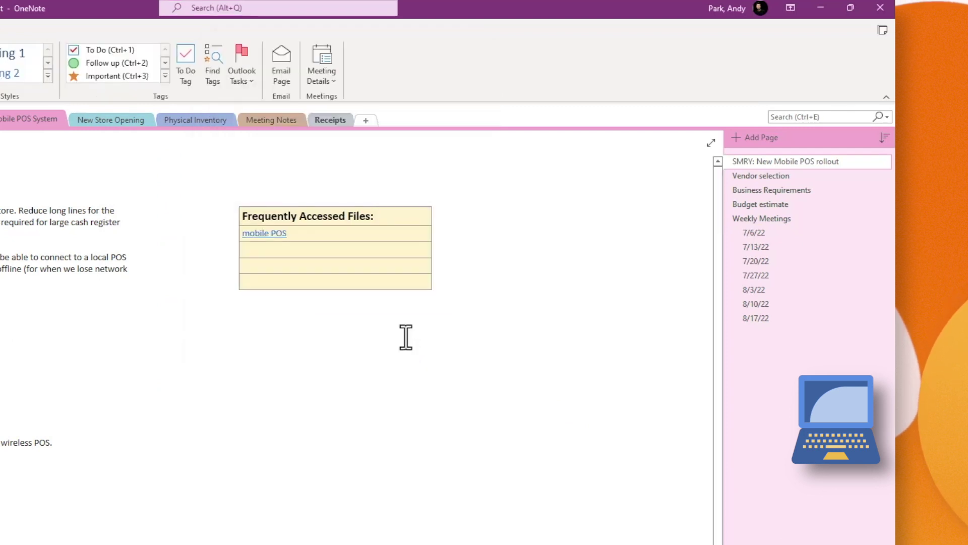
click(267, 236)
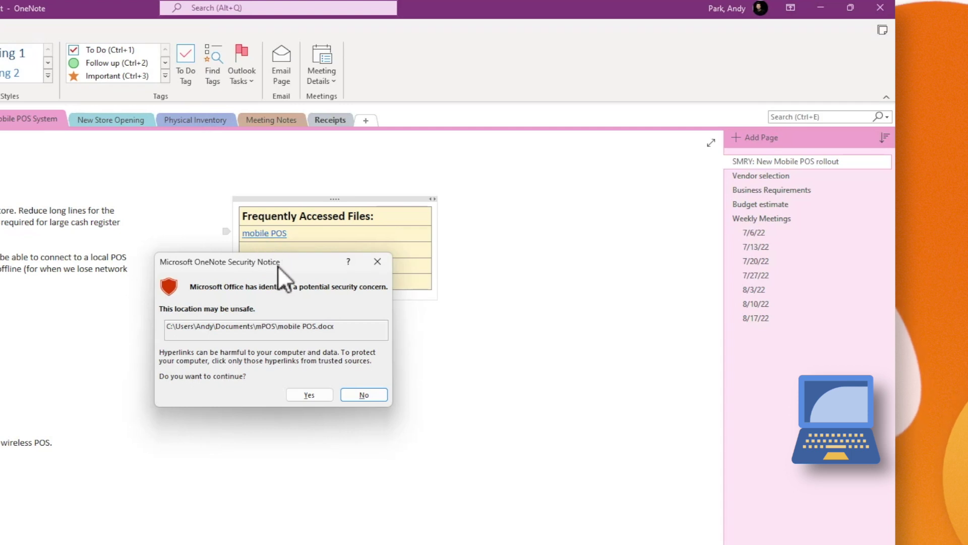
click(309, 395)
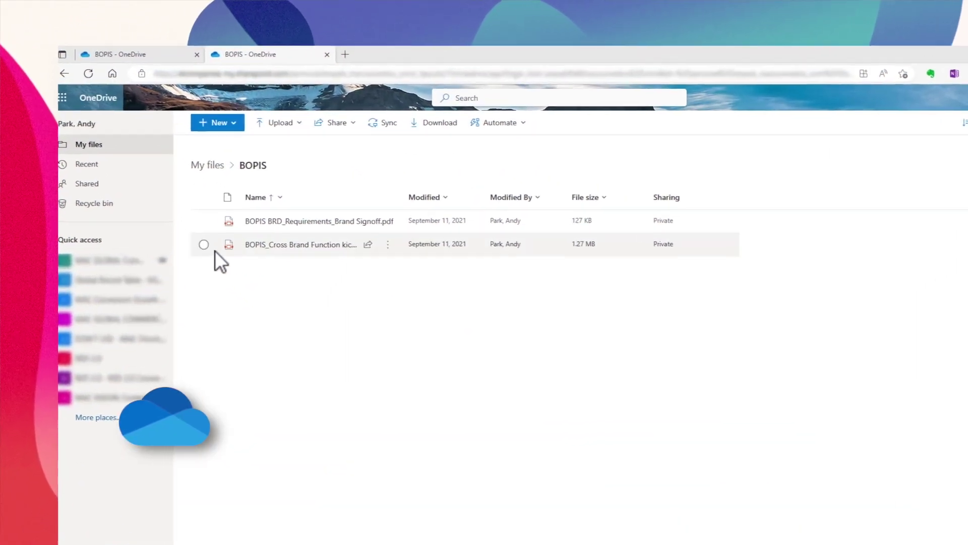
Copy a OneDrive share link to BOPIS BRD_Requirements_Brand Signoff.pdf in the BOPIS folder.
click(206, 221)
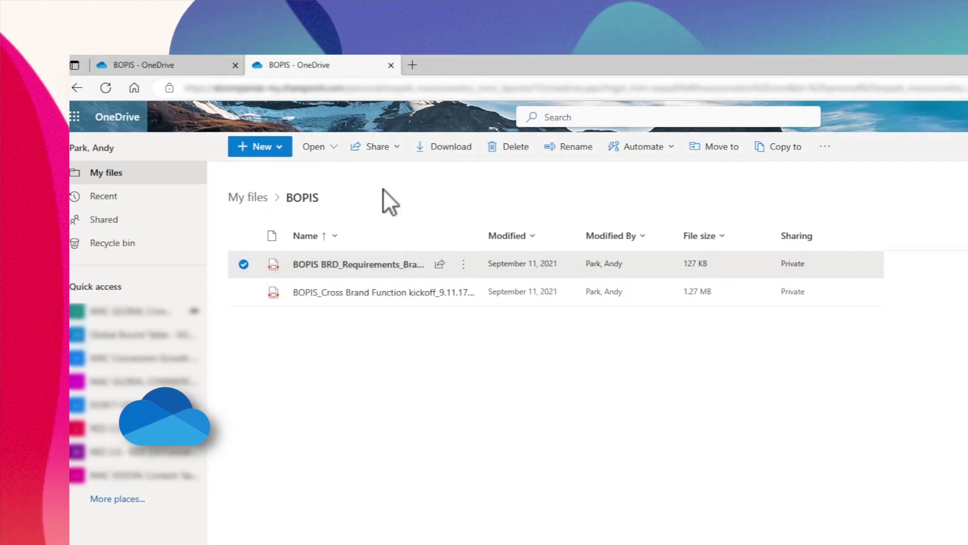
click(398, 151)
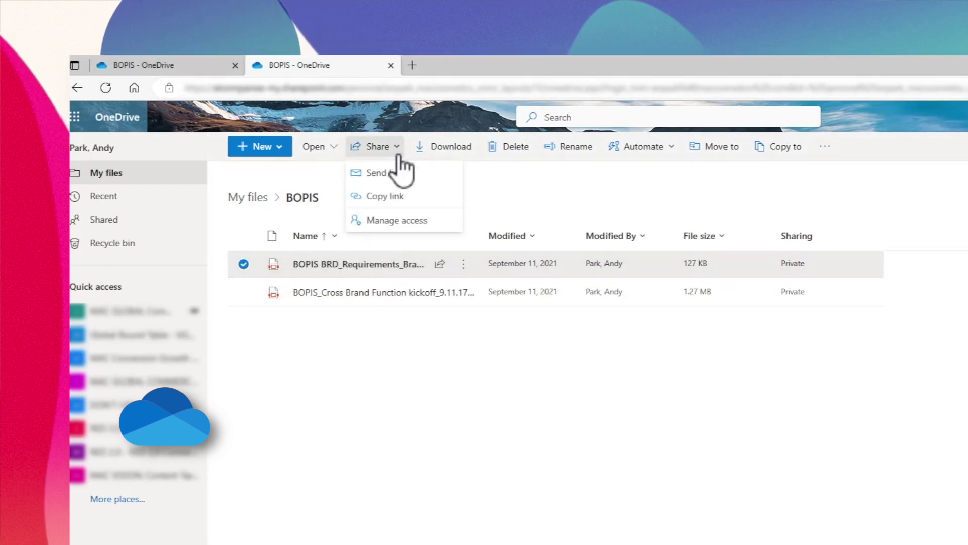
click(387, 196)
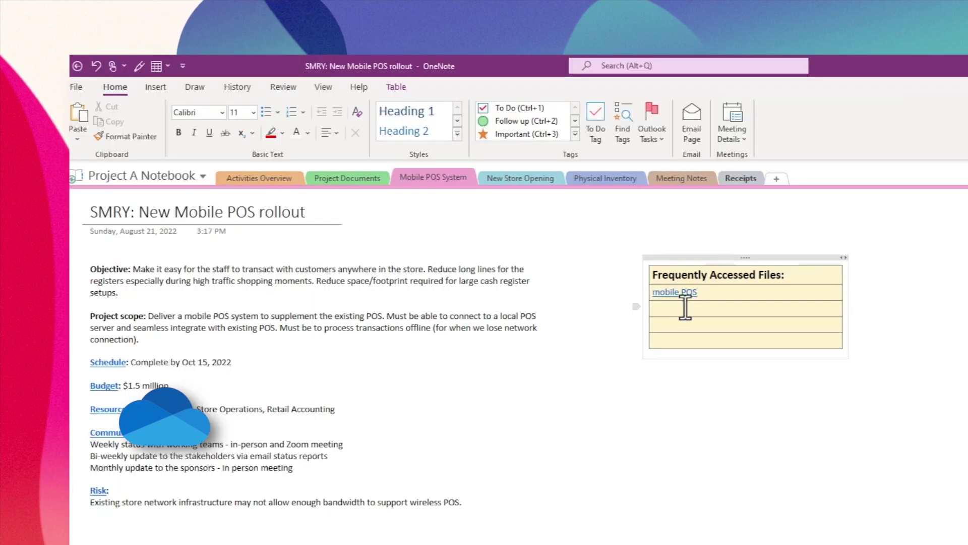
right_click(682, 304)
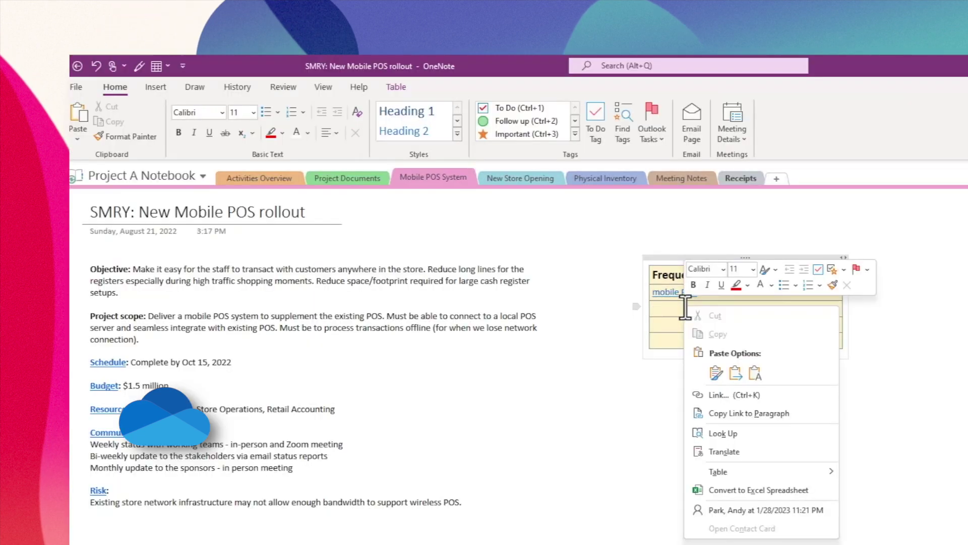
Paste the OneDrive link into the third row and relabel it 'Business Requirements Doc'.
click(755, 372)
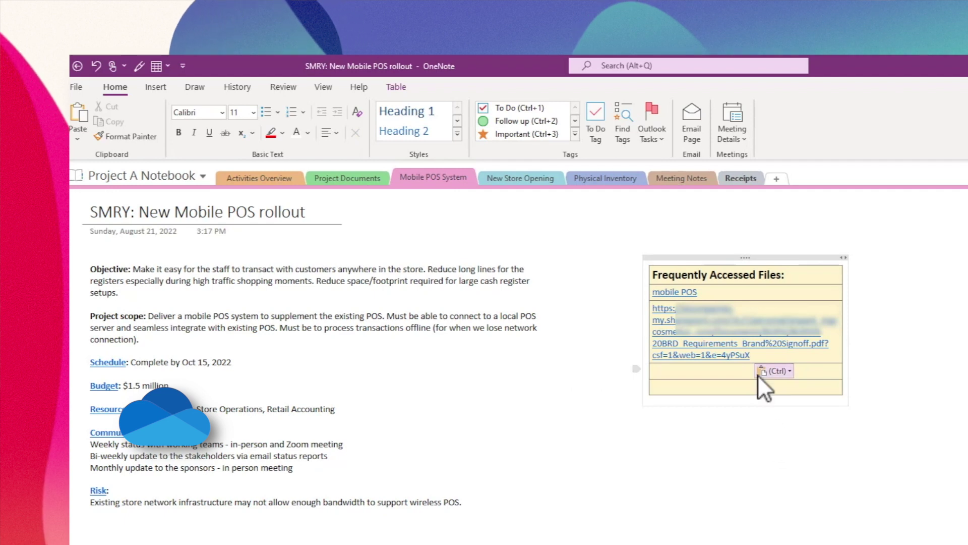
right_click(740, 339)
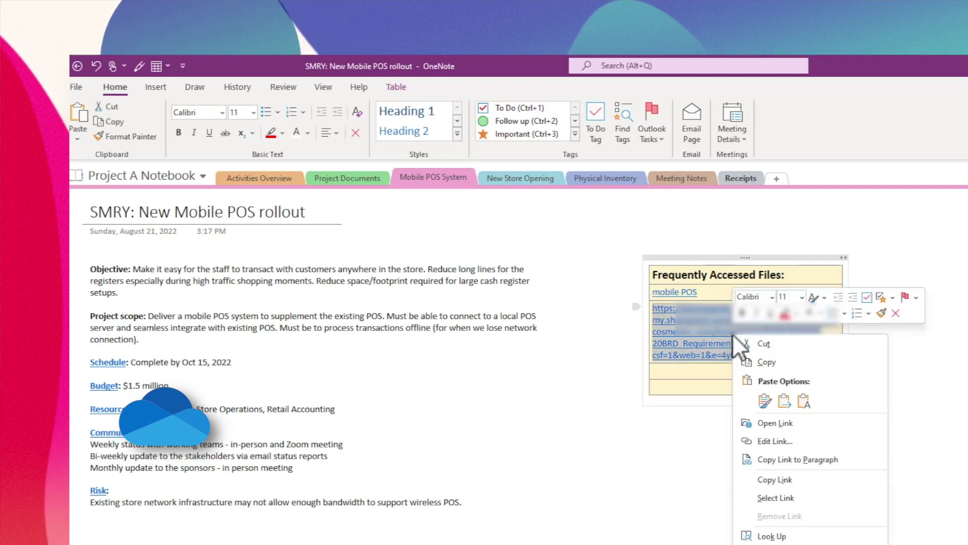
click(780, 437)
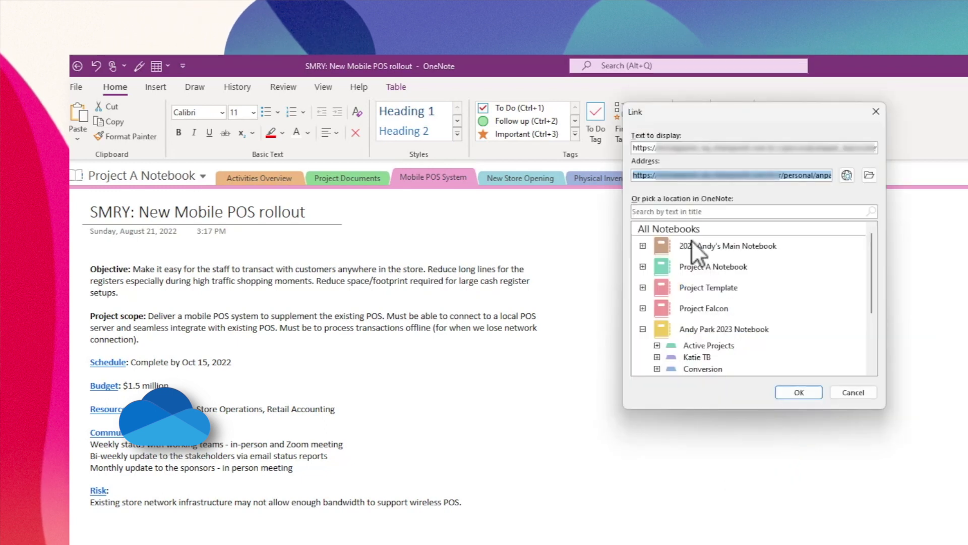
click(677, 147)
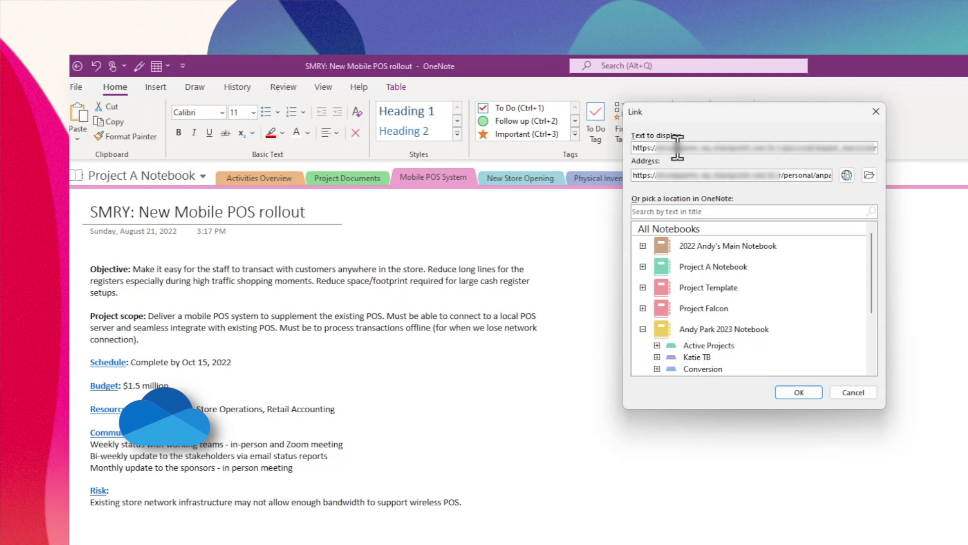
text(Business Re)
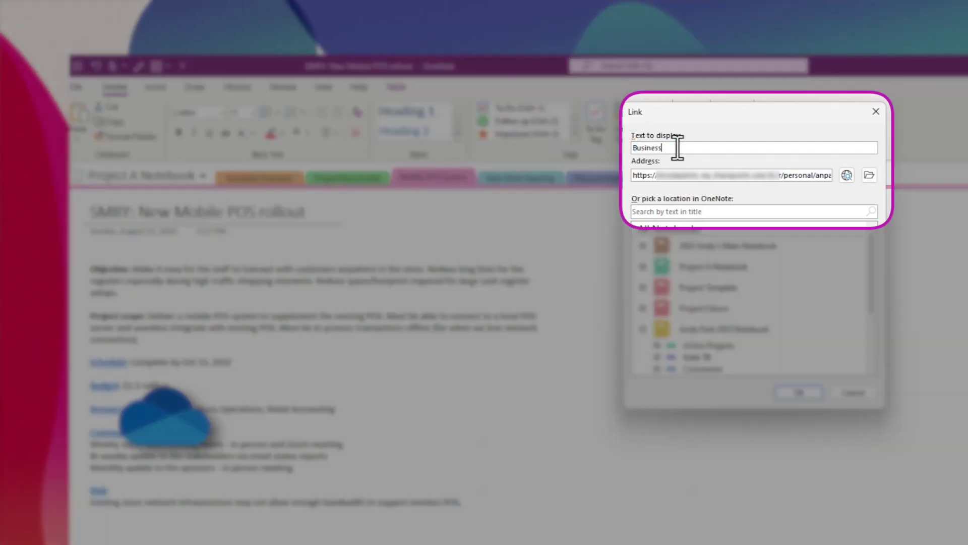
text(quirements Doc)
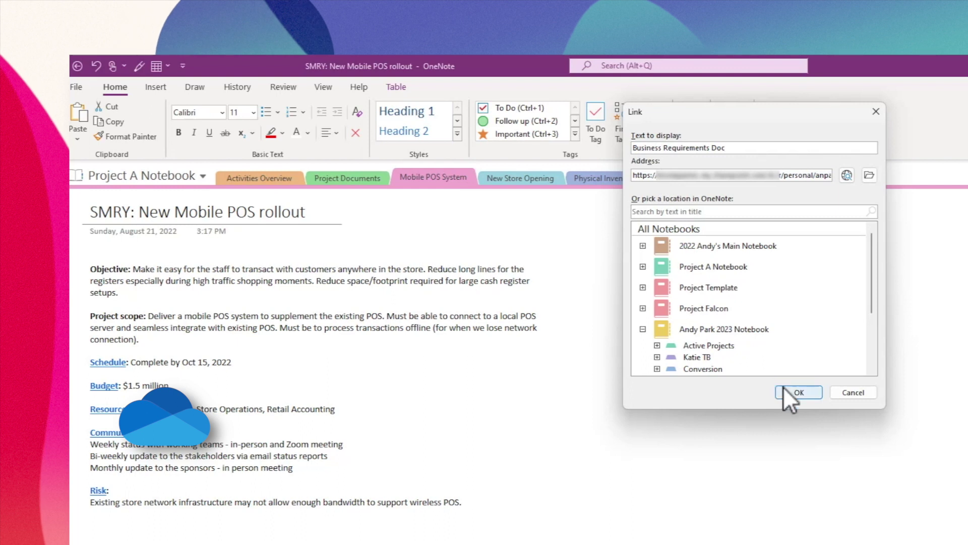
click(788, 391)
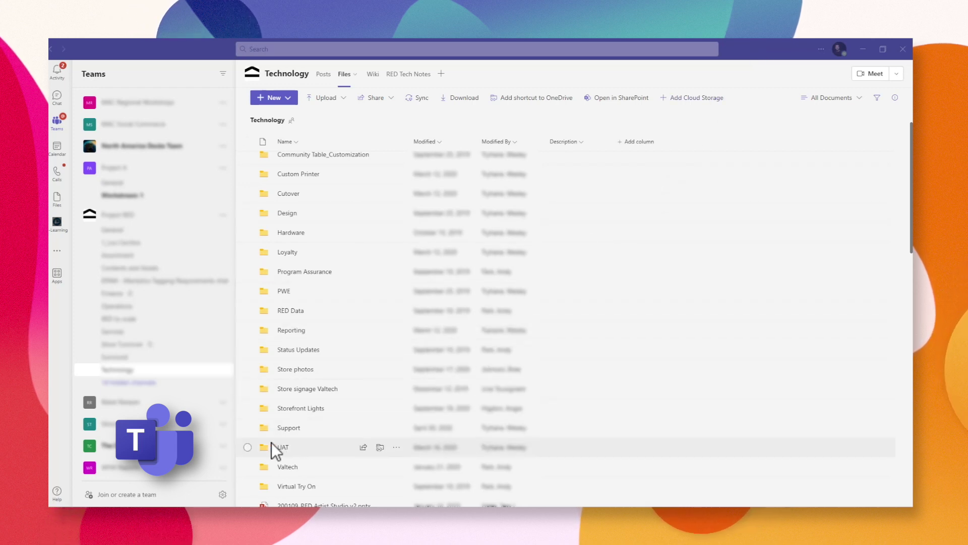
Copy a share link to the UAT folder in the Technology channel's Files.
click(248, 447)
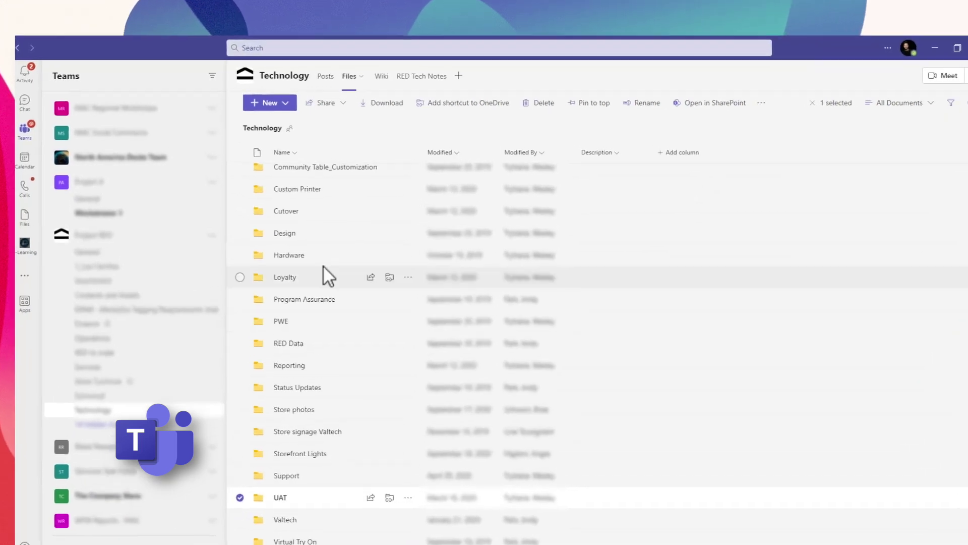
click(342, 104)
click(338, 140)
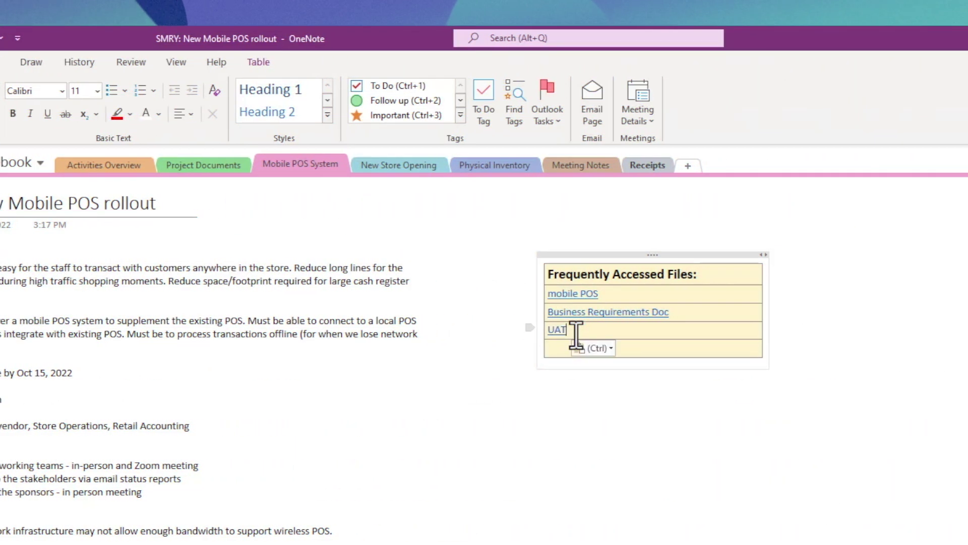
Finish the UAT link in the fourth row, then copy a Google Drive share link to the BOPIS requirements PDF.
click(558, 331)
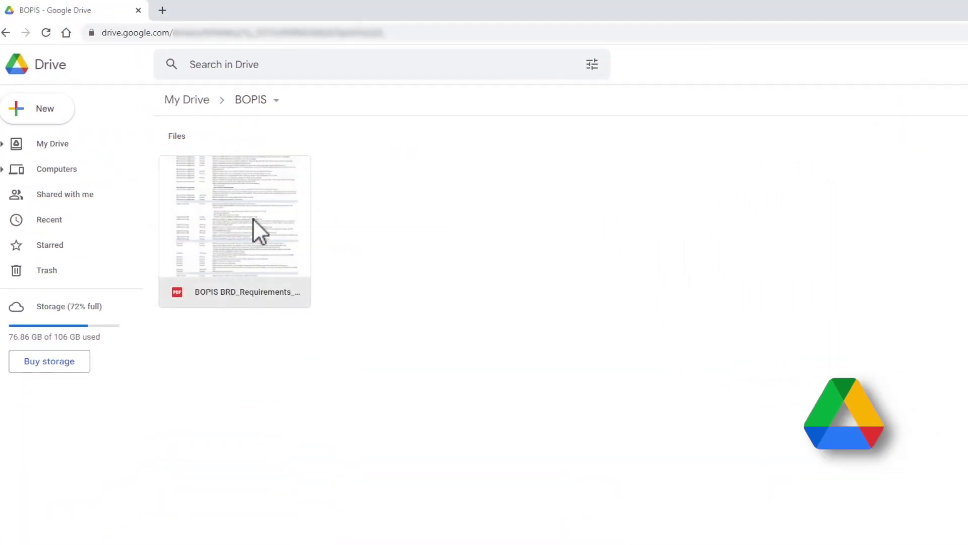
right_click(253, 219)
click(298, 305)
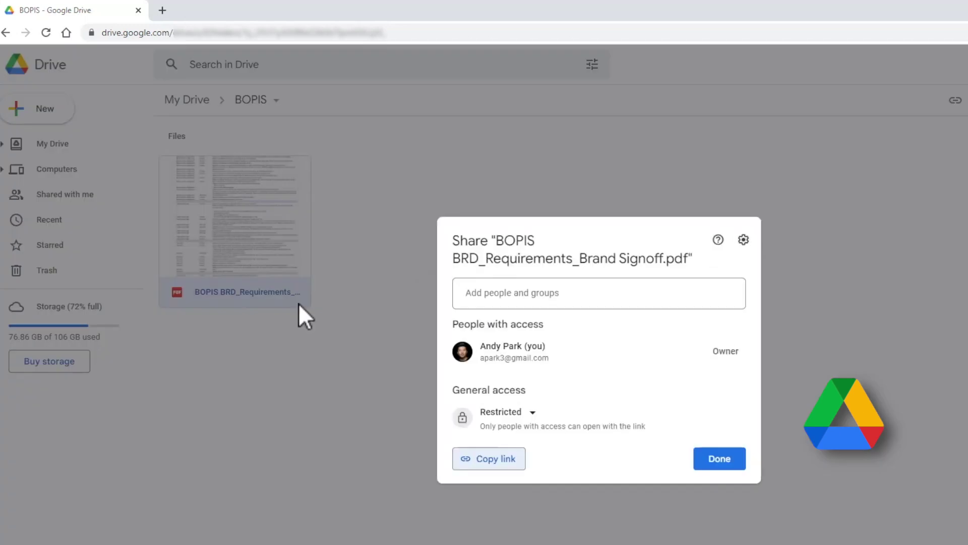
click(488, 460)
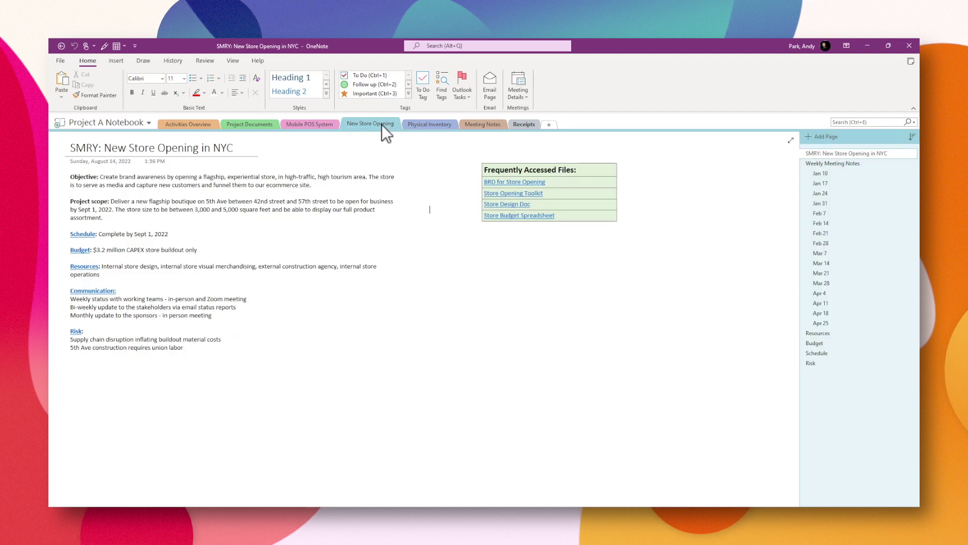
Switch to the Physical Inventory section to view its summary page.
click(423, 124)
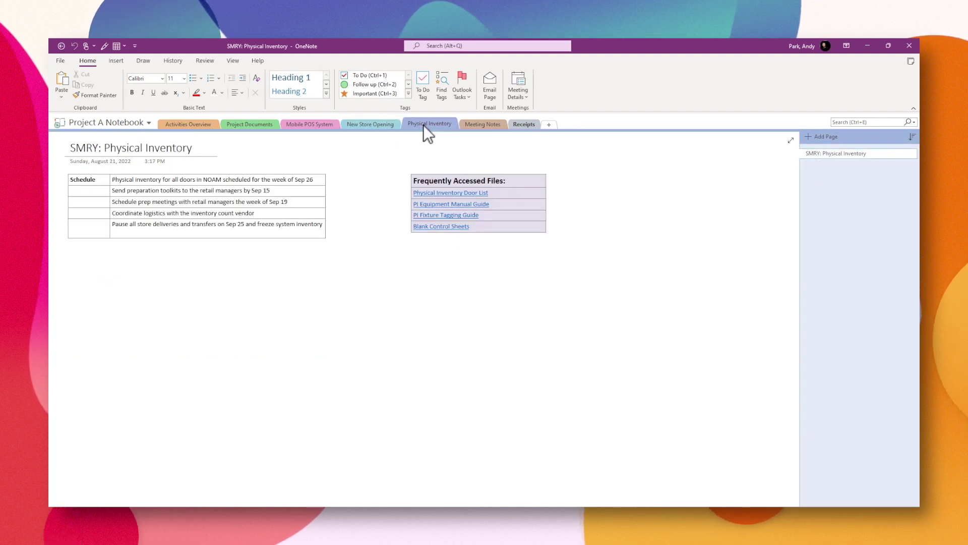